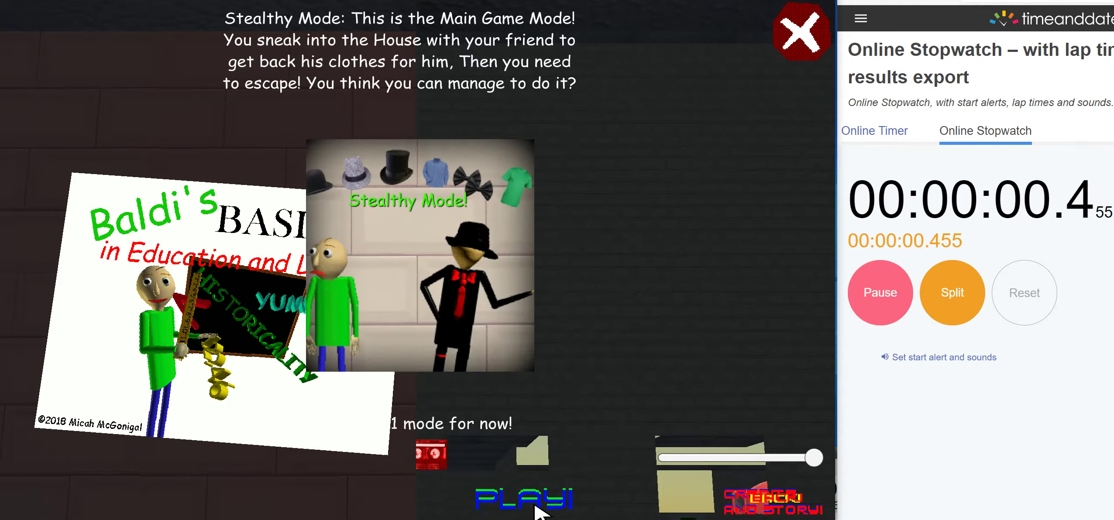
- Start a Stealthy Mode game and bring up the Player Modifier settings in the mod menu
left_click(497, 365)
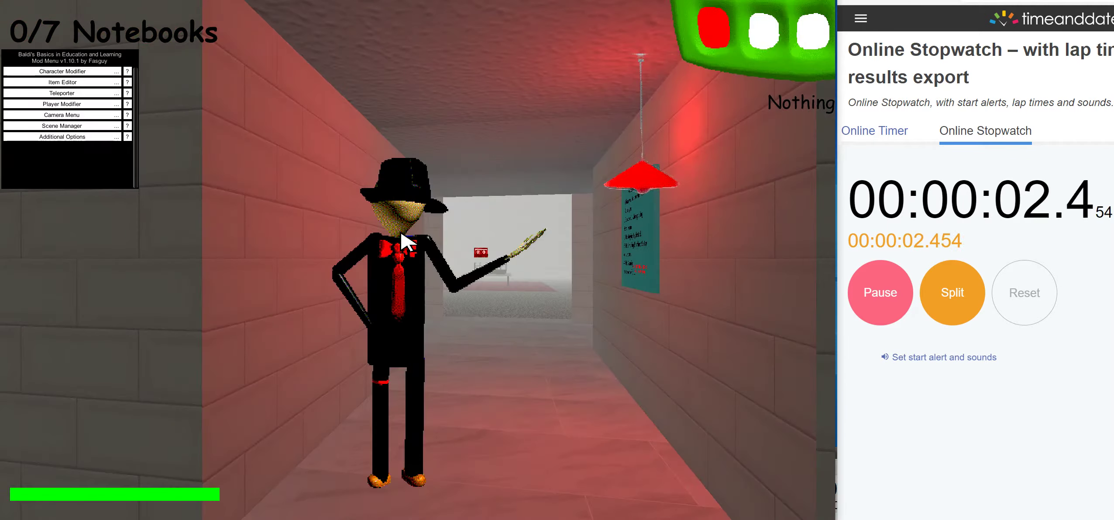
left_click(61, 72)
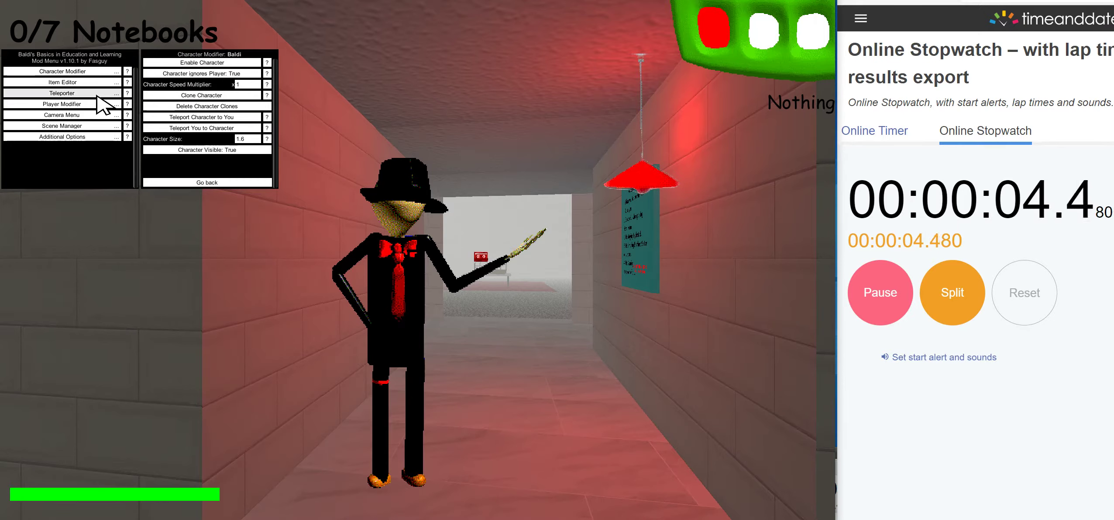
left_click(77, 105)
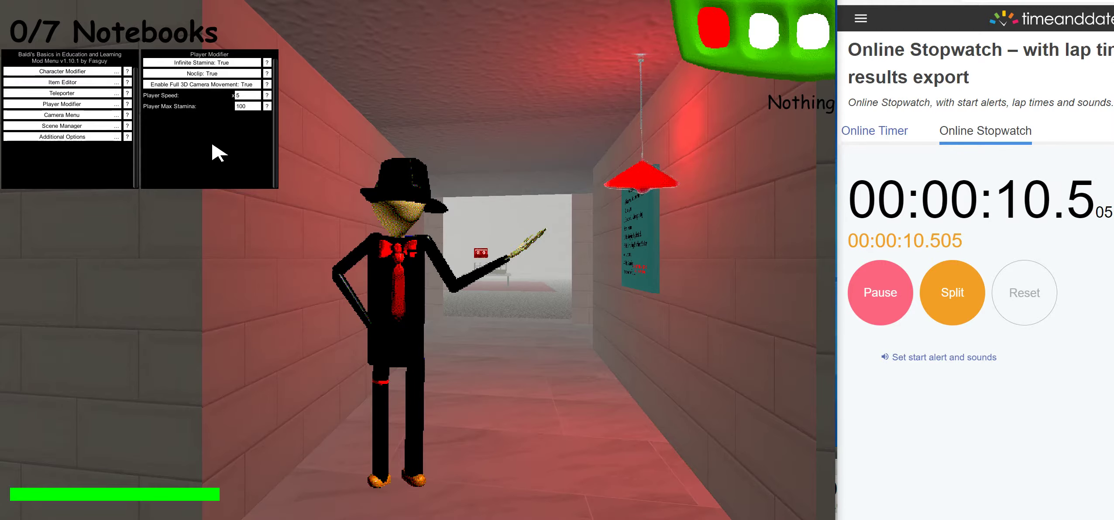
- Resume play, collect the first two notebooks past Baldi, and pick up the boxing glove
key("Insert")
key("w")
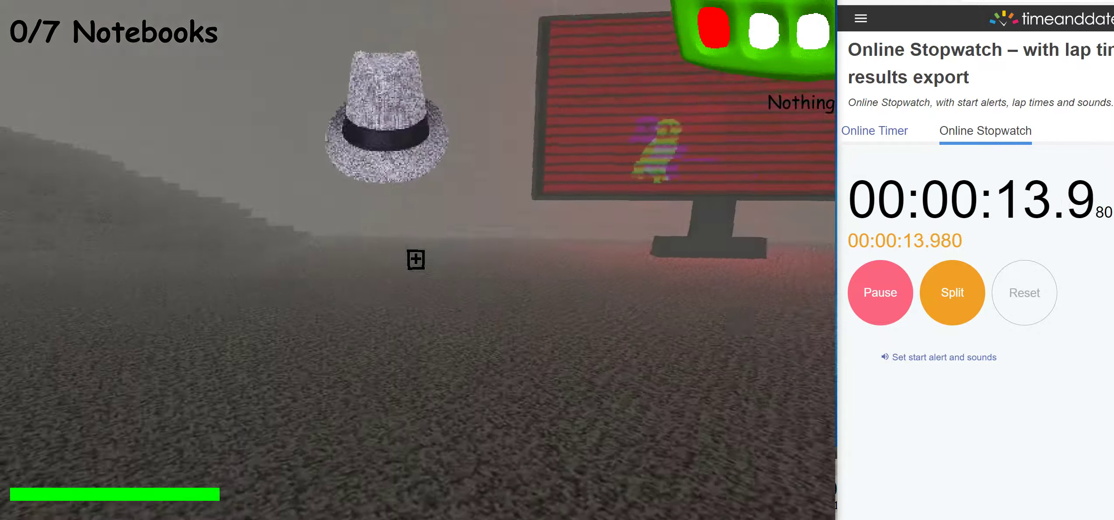
left_click(416, 260)
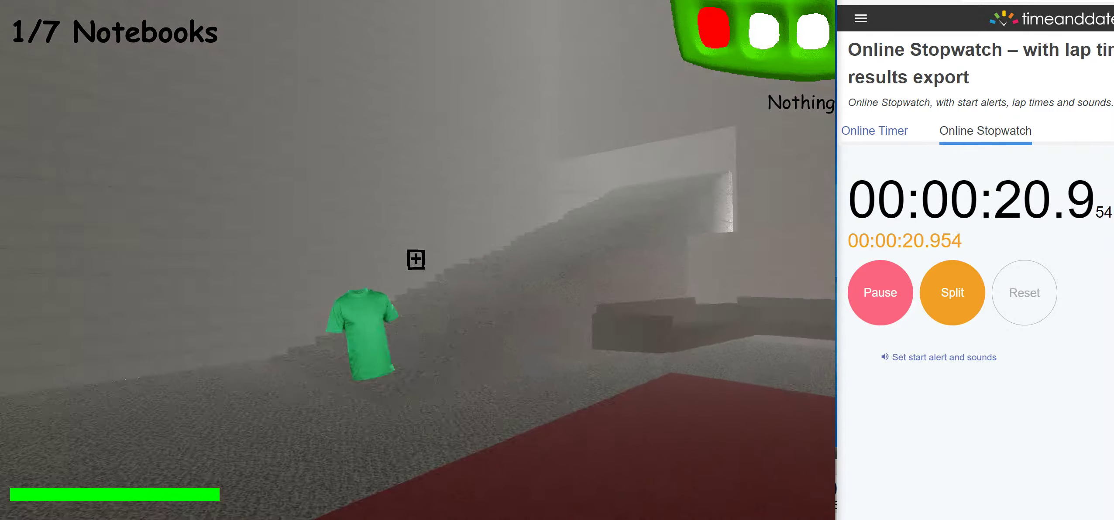
left_click(416, 260)
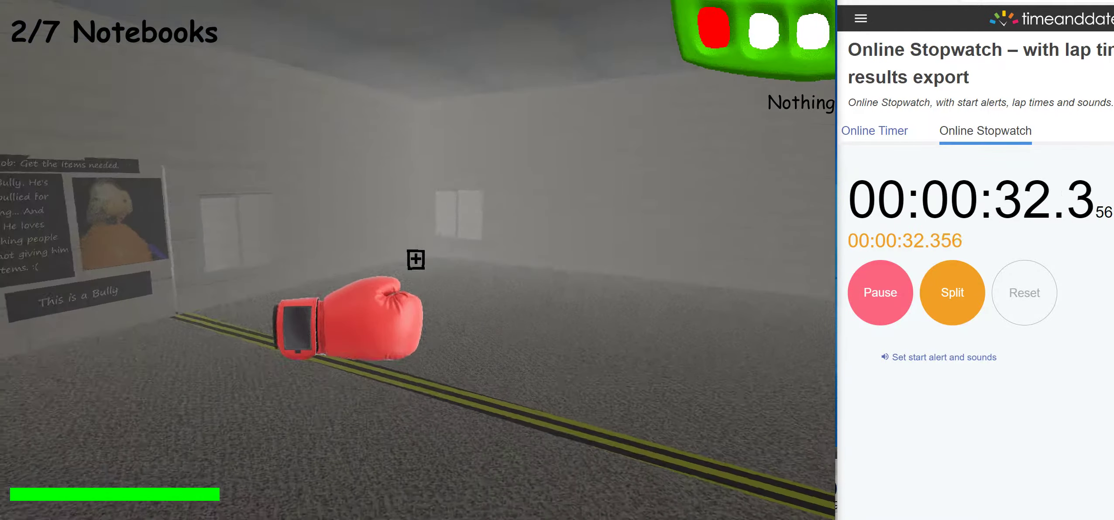
left_click(415, 259)
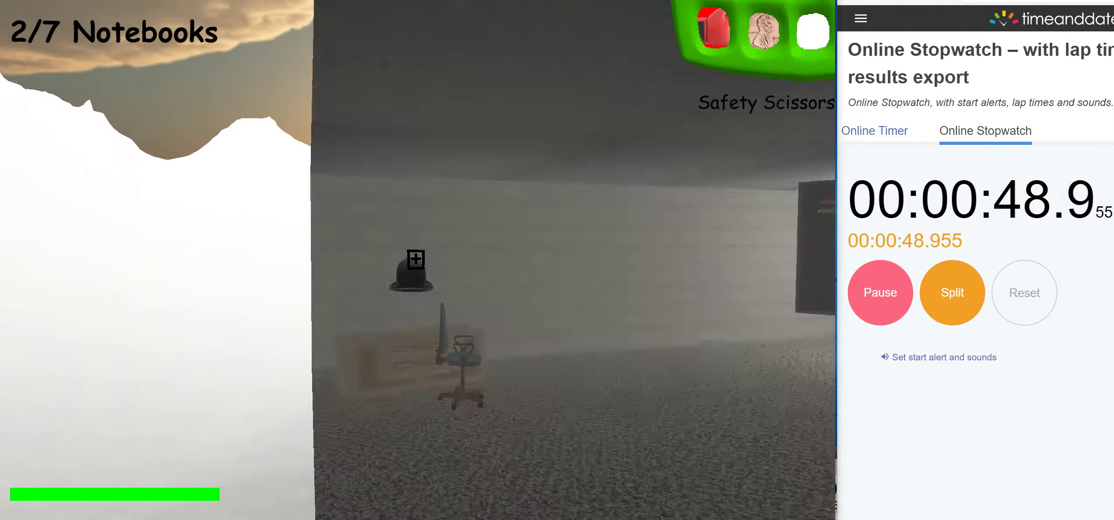
- Collect a notebook, then run through the hallways to the long-corridor notebook
left_click(416, 260)
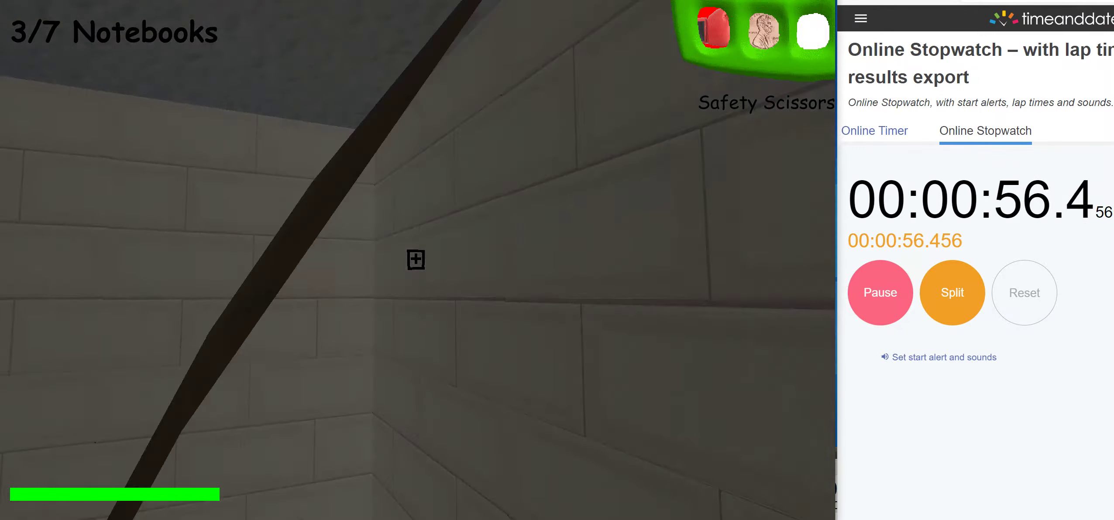
key("w")
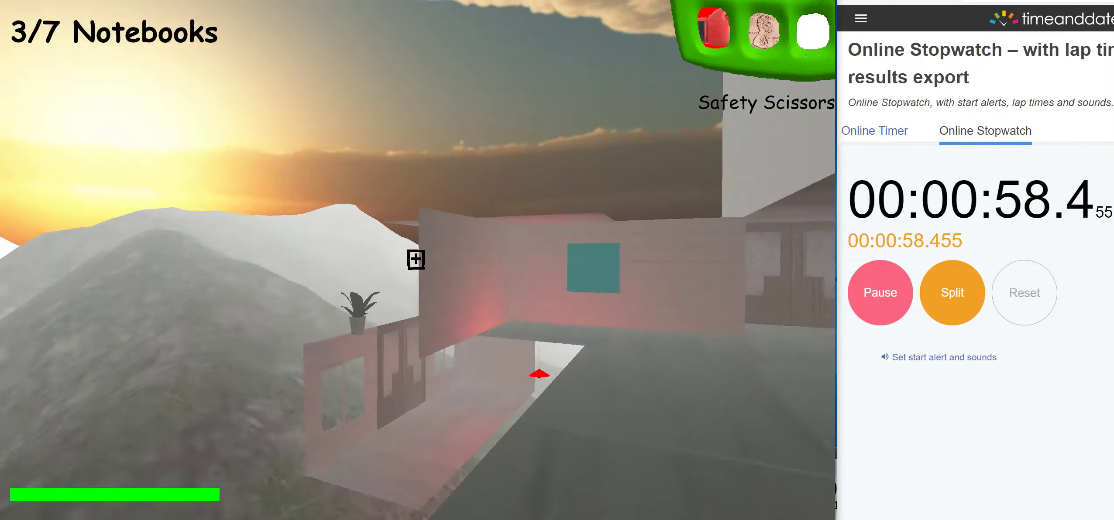
key("w")
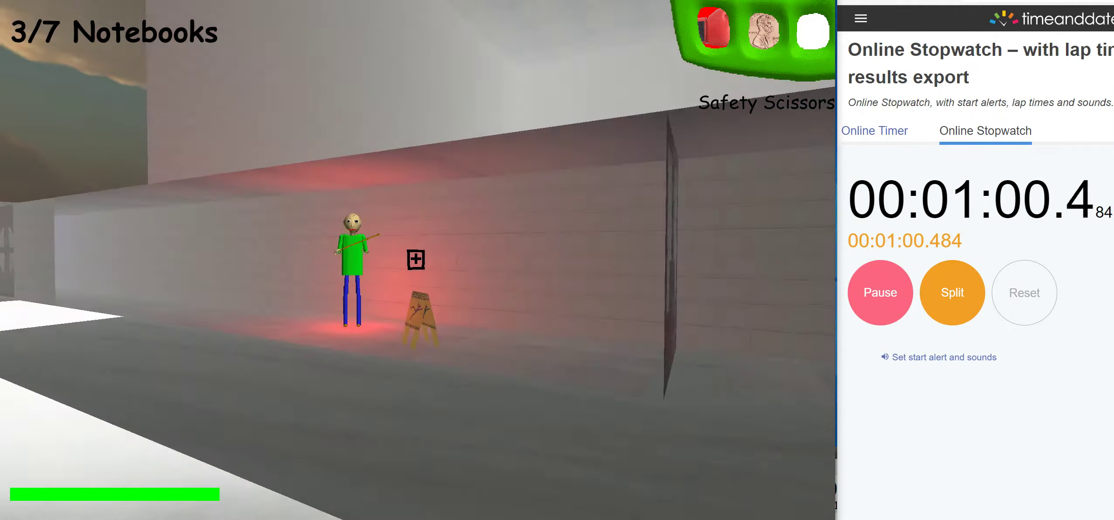
key("w")
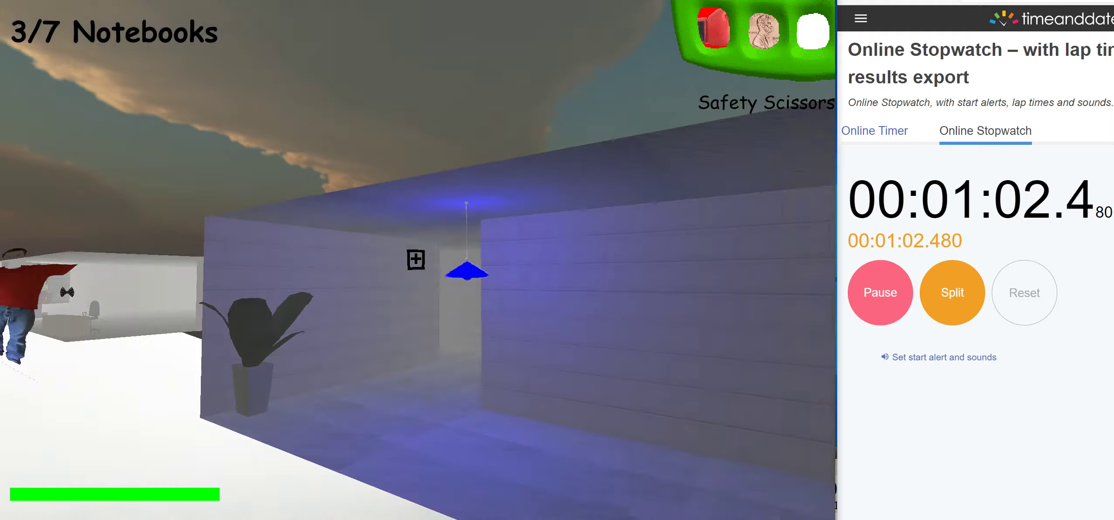
key("w")
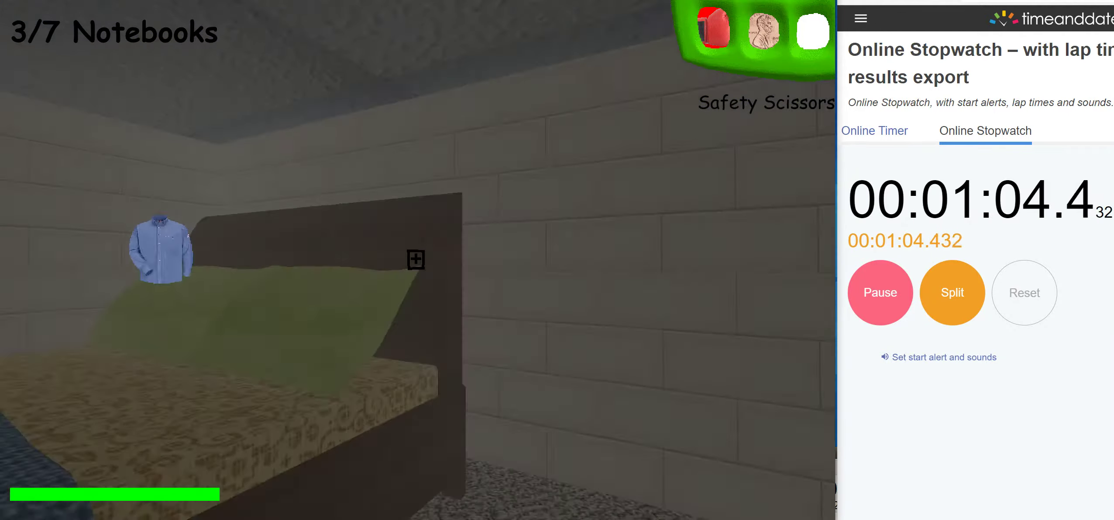
left_click(415, 260)
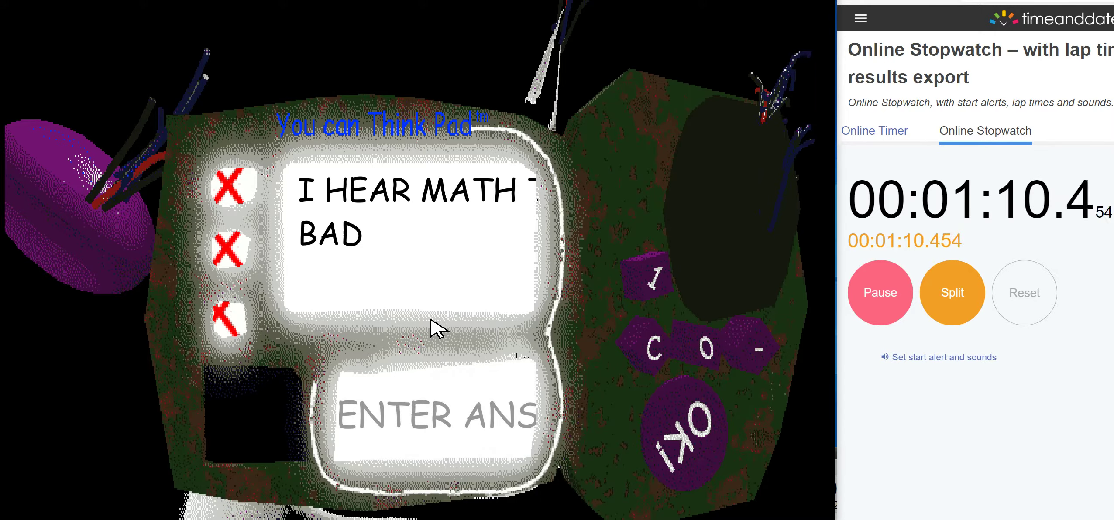
- Pick up the padlock from the corridor floor and collect the notebook at the bedroom desk
key("w")
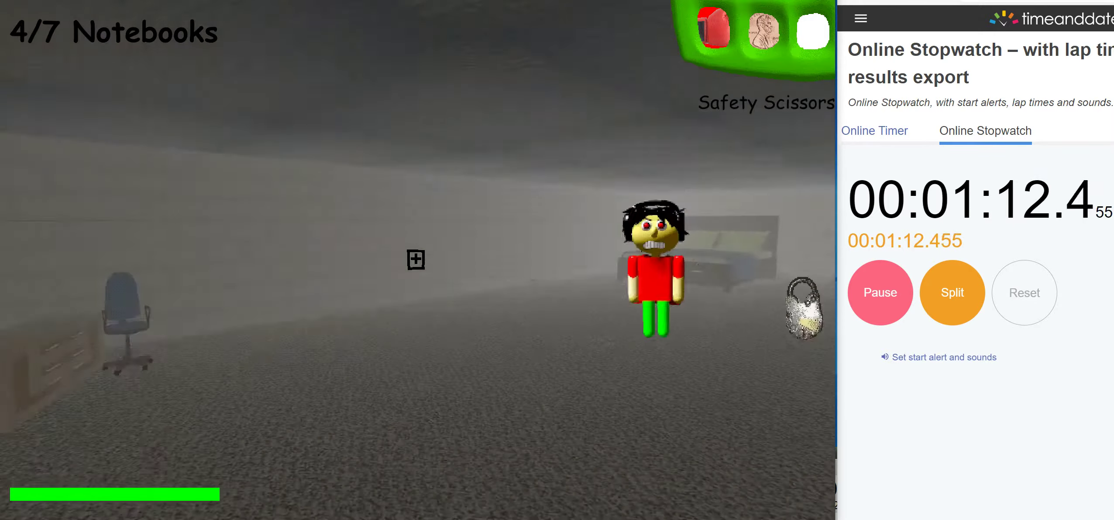
left_click(415, 260)
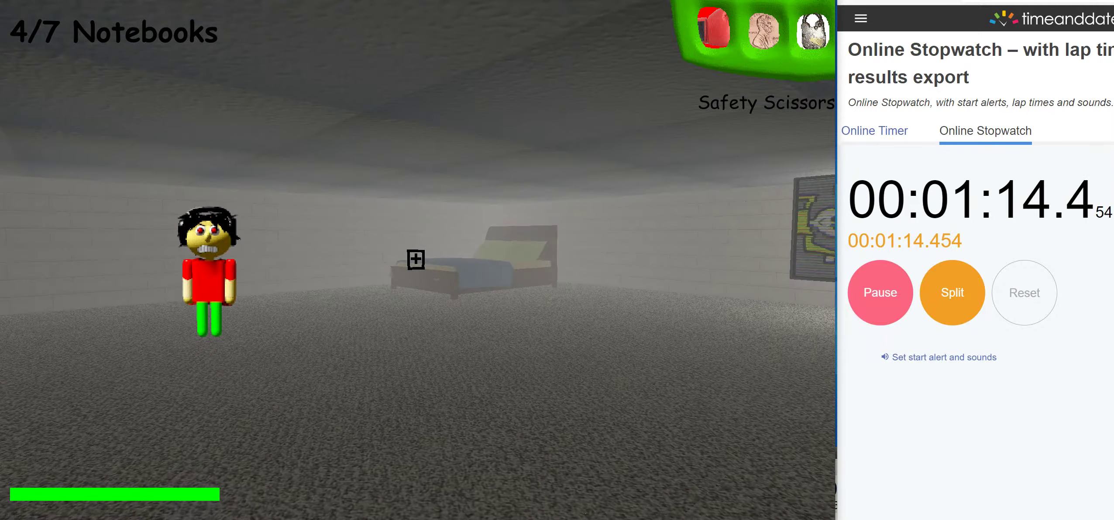
key("w")
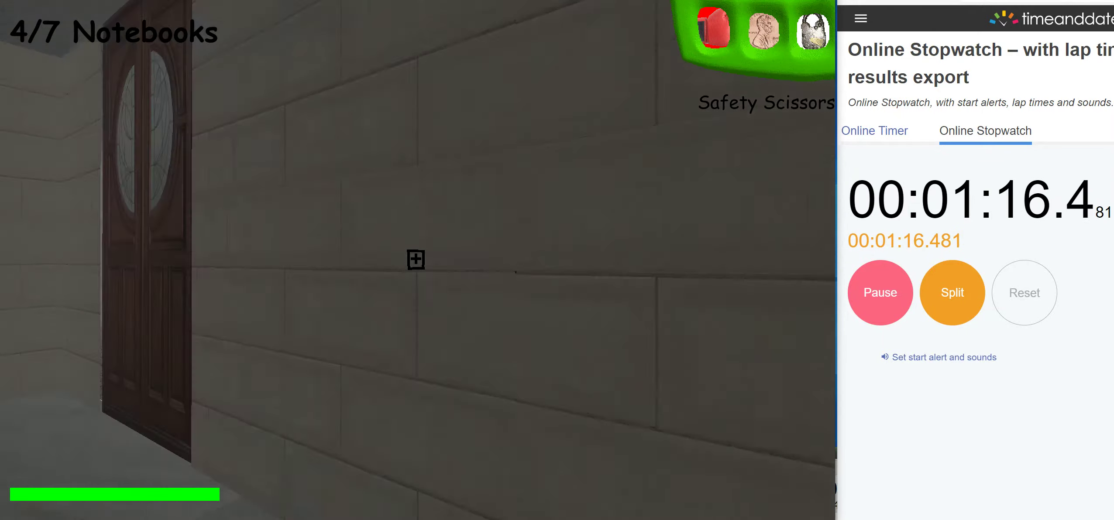
key("w")
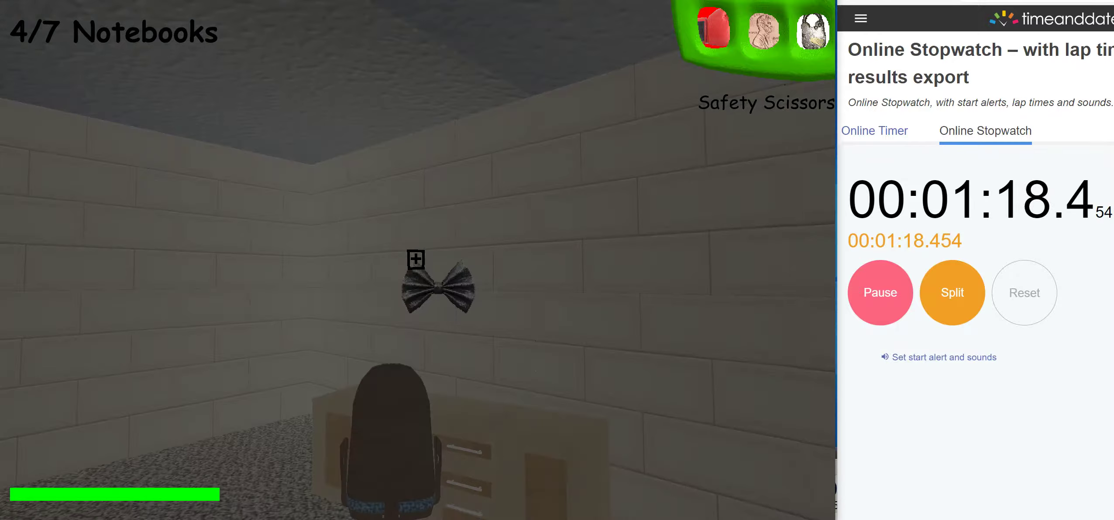
key("w")
left_click(415, 259)
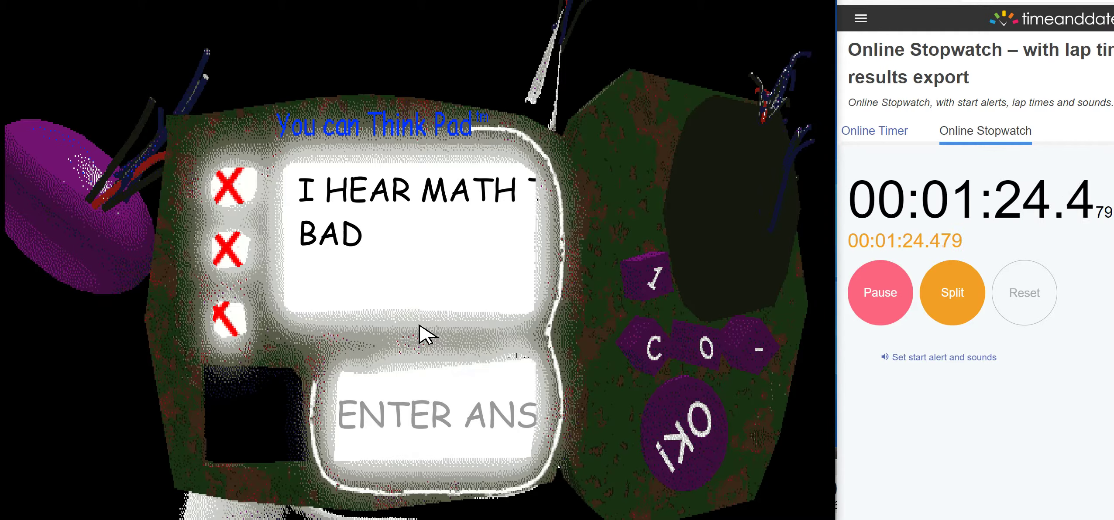
- Run through the grey corridors into the large room and pick up the quarter
key("w")
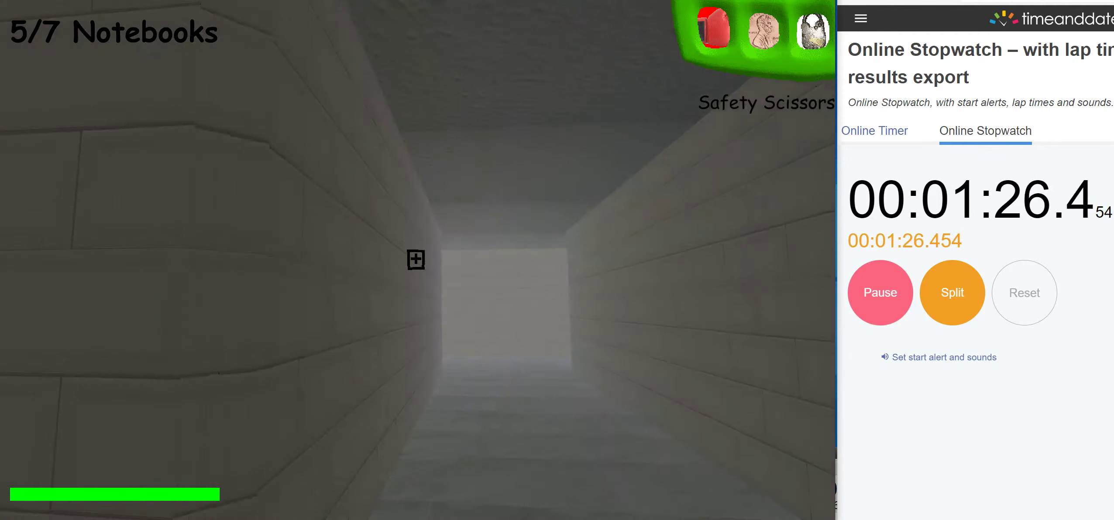
key("w")
key("w")
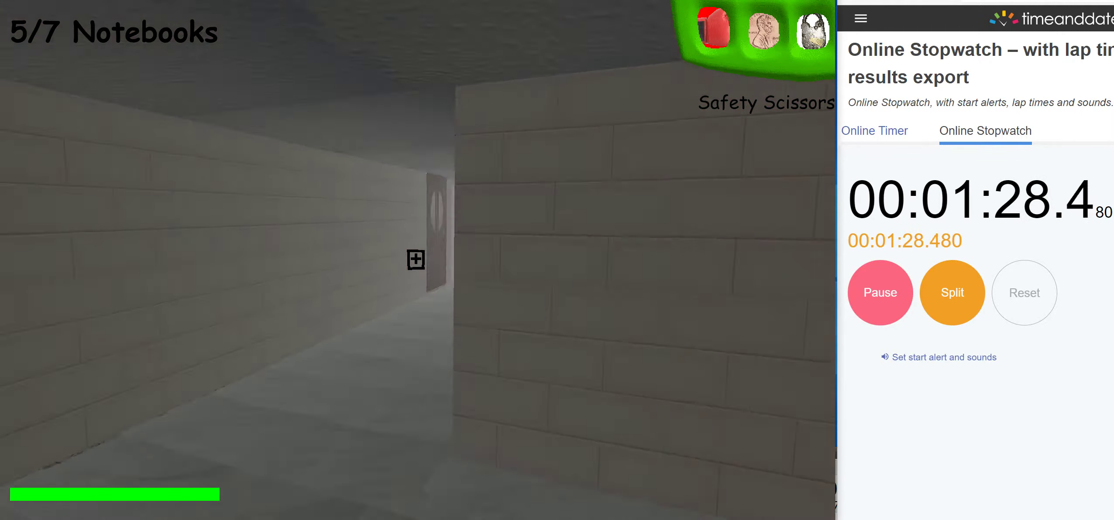
key("w")
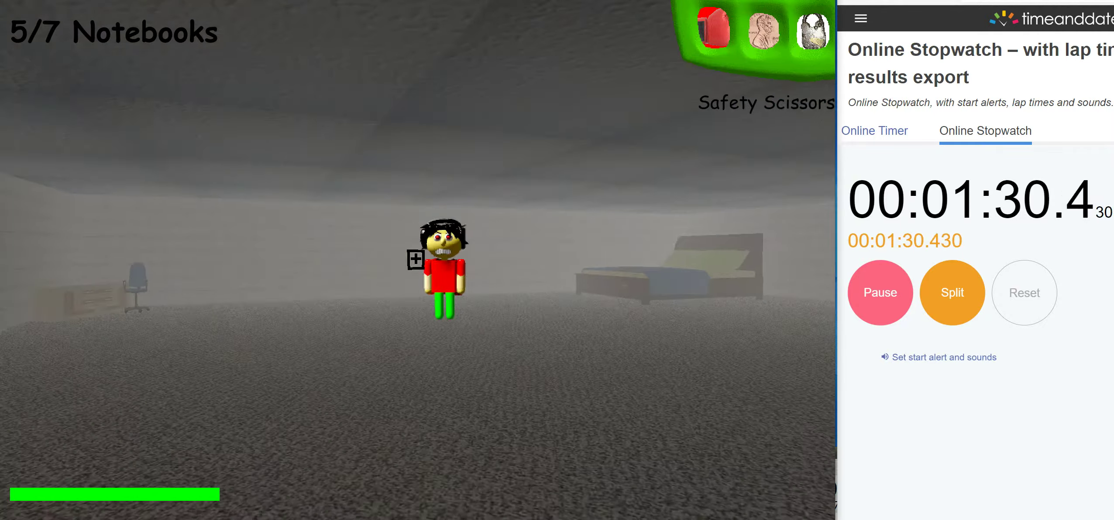
key("w")
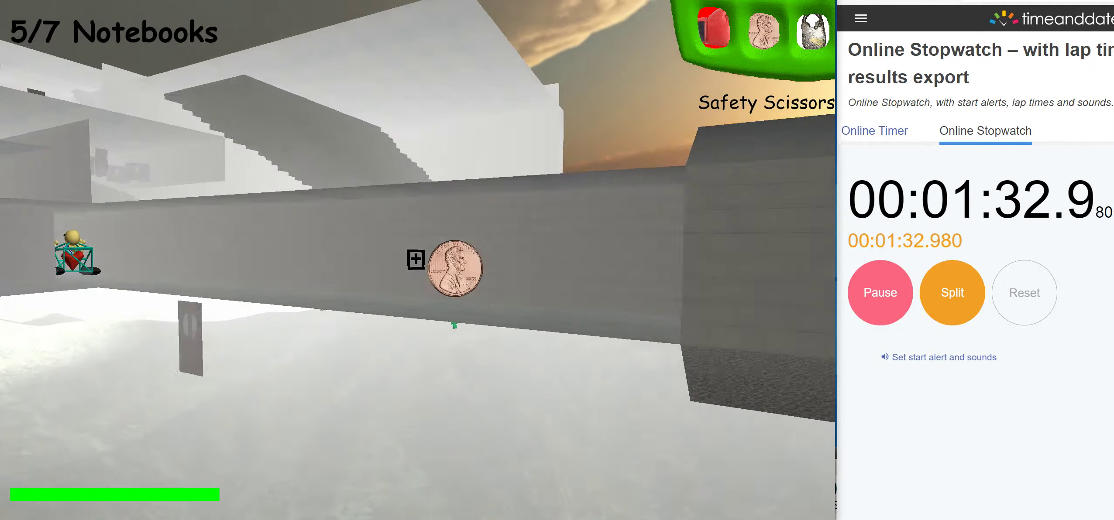
left_click(415, 260)
- Run outdoors past the sock puppet to the bed-and-TV room and collect the last two notebooks
key("w")
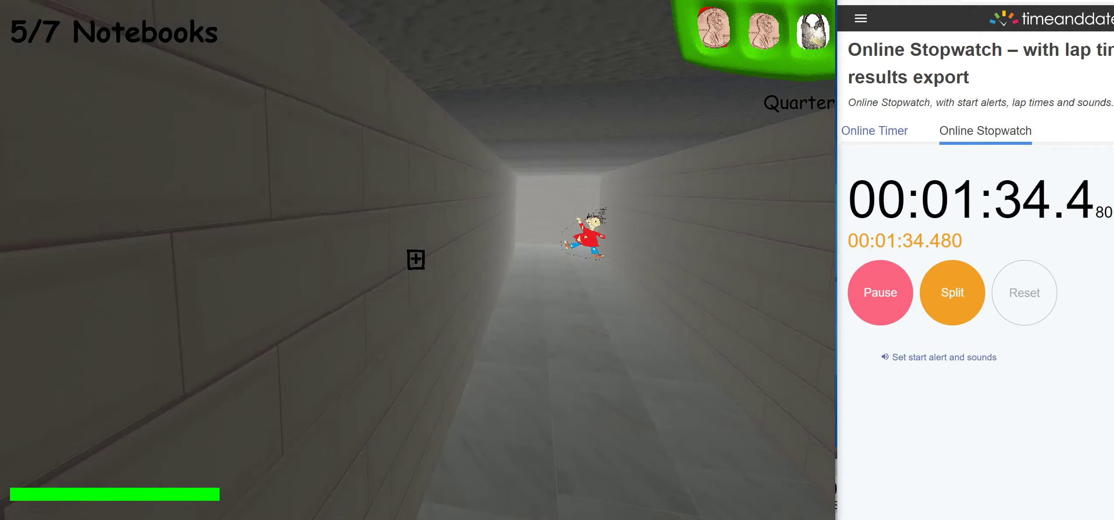
key("w")
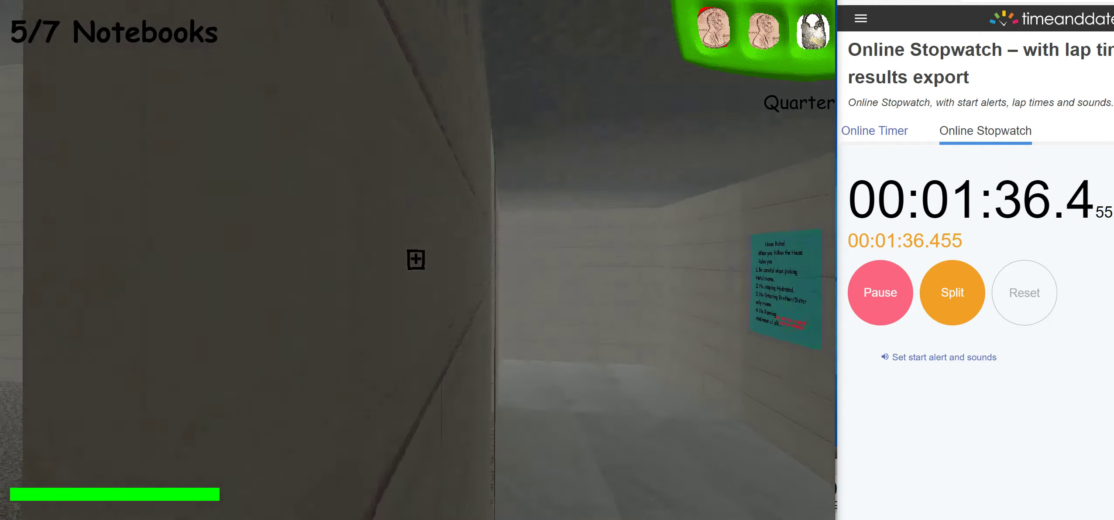
key("w")
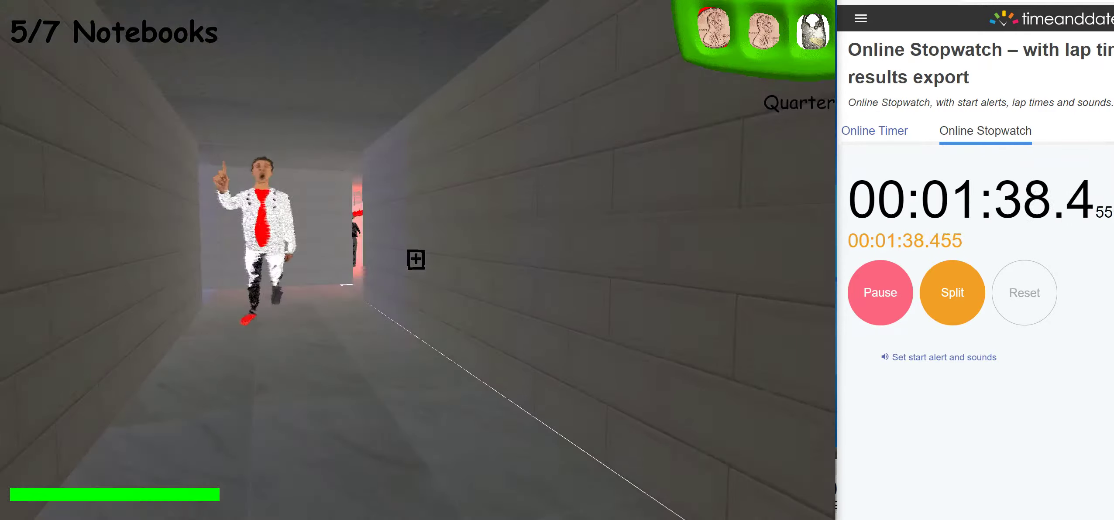
key("w")
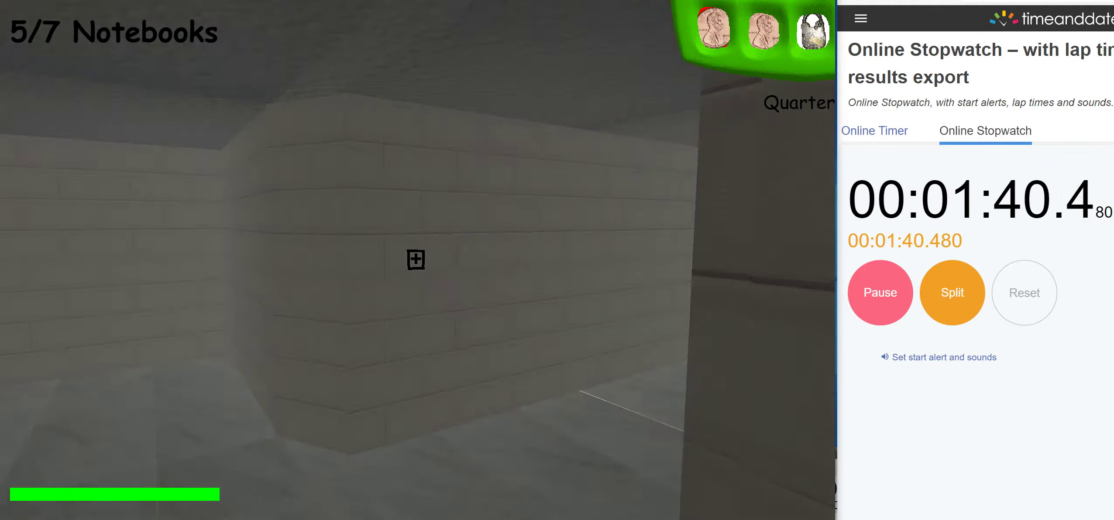
key("w")
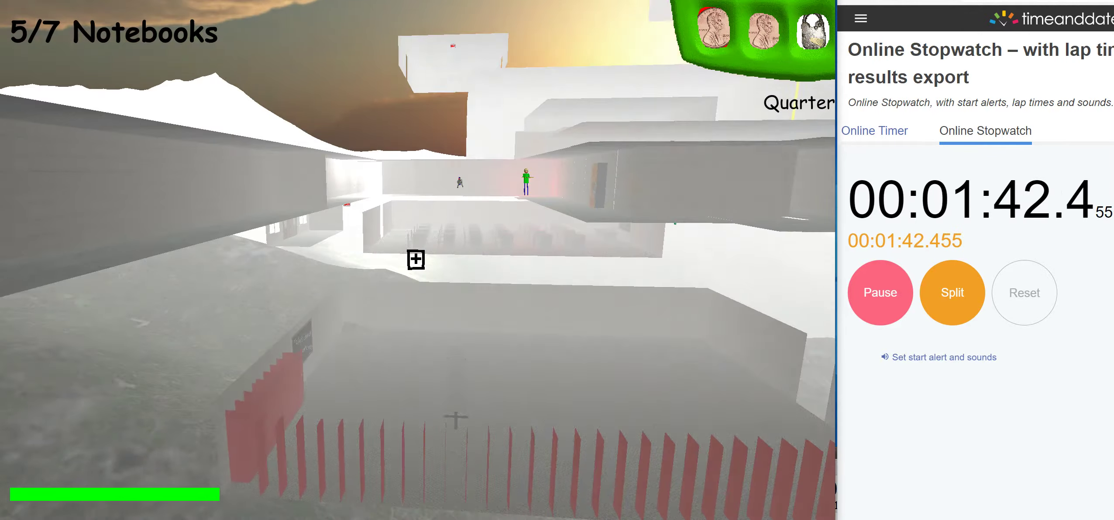
key("w")
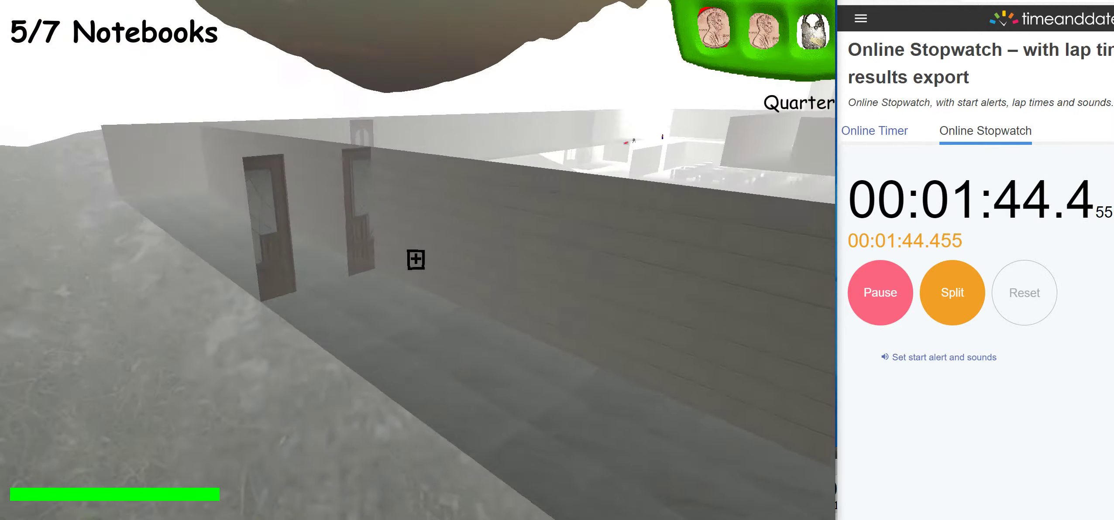
key("w")
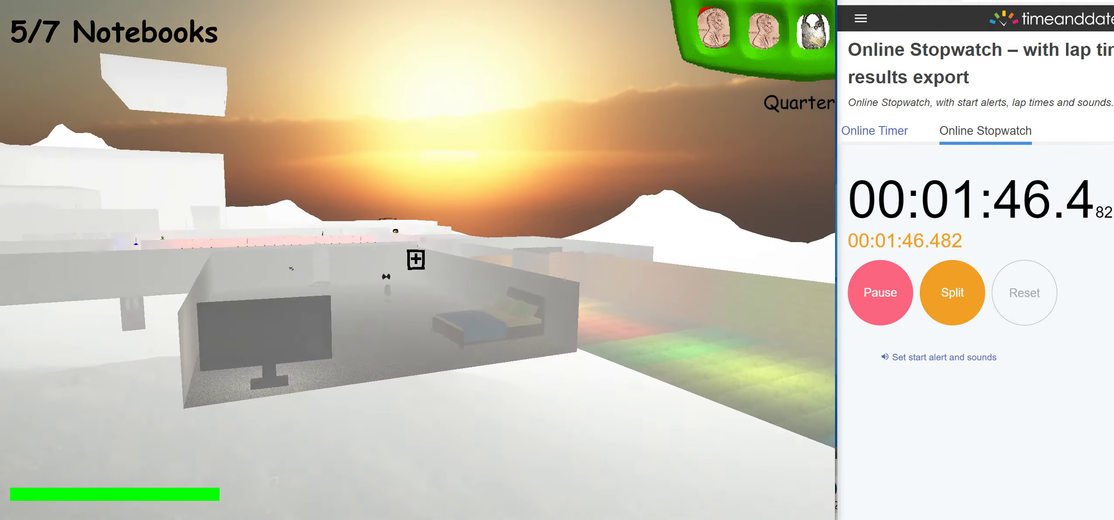
key("w")
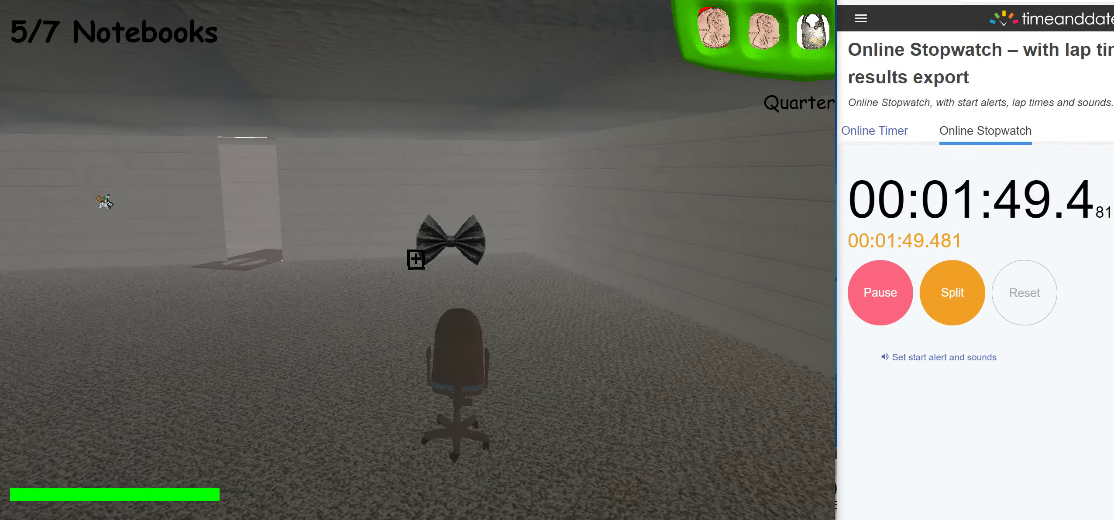
left_click(416, 259)
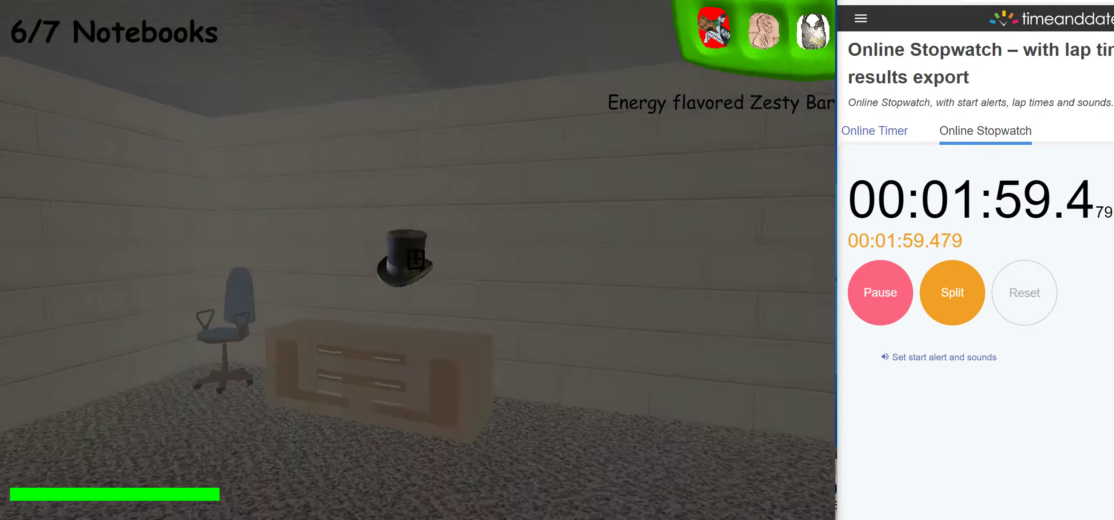
left_click(416, 259)
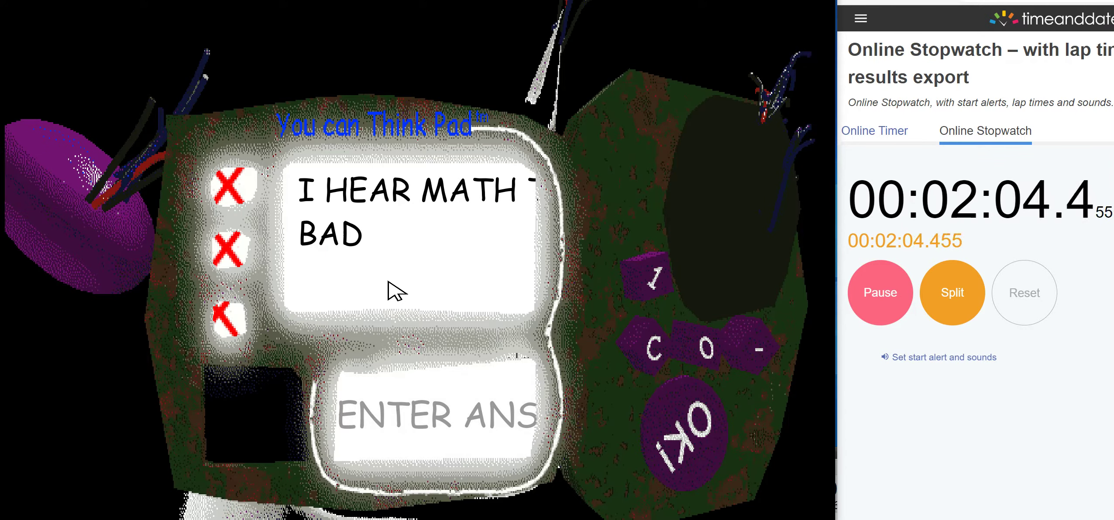
- Run through the red-lit area past the exit out to the snowy outside
key("w")
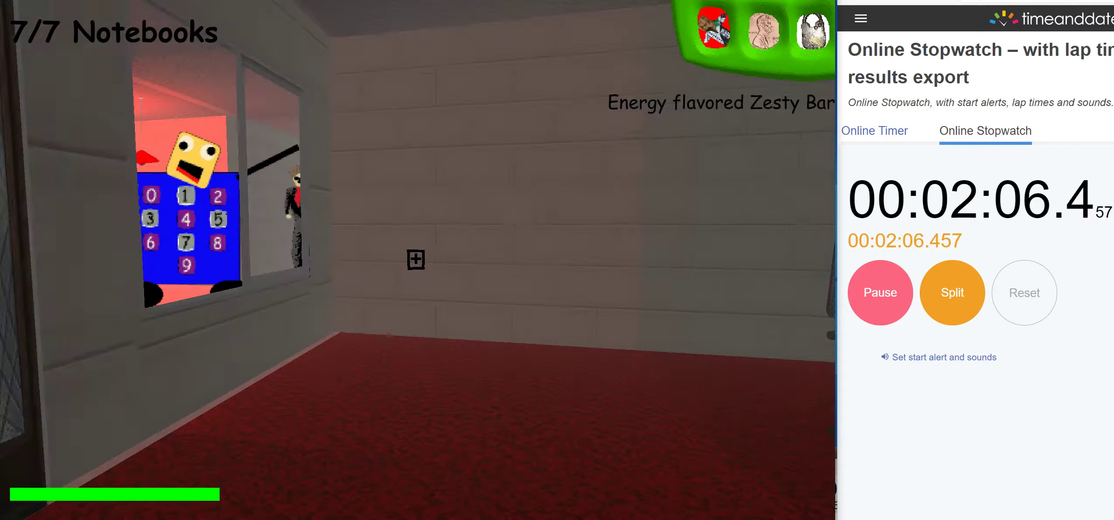
key("w")
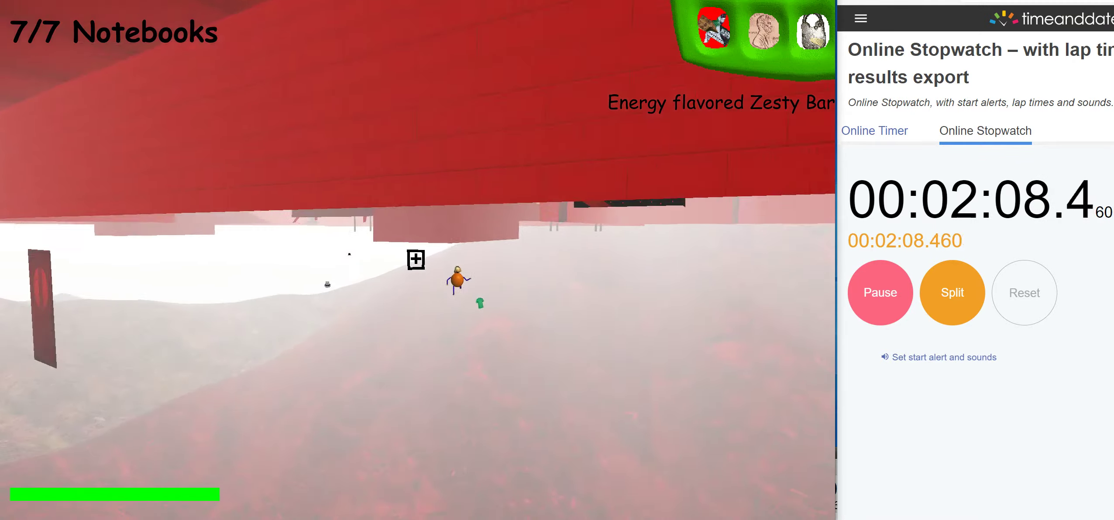
key("w")
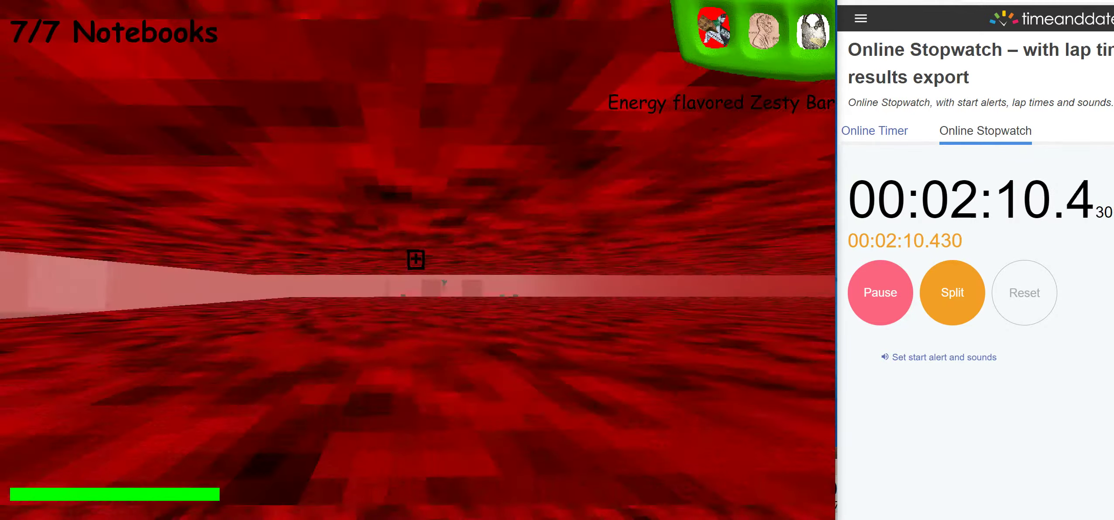
key("w")
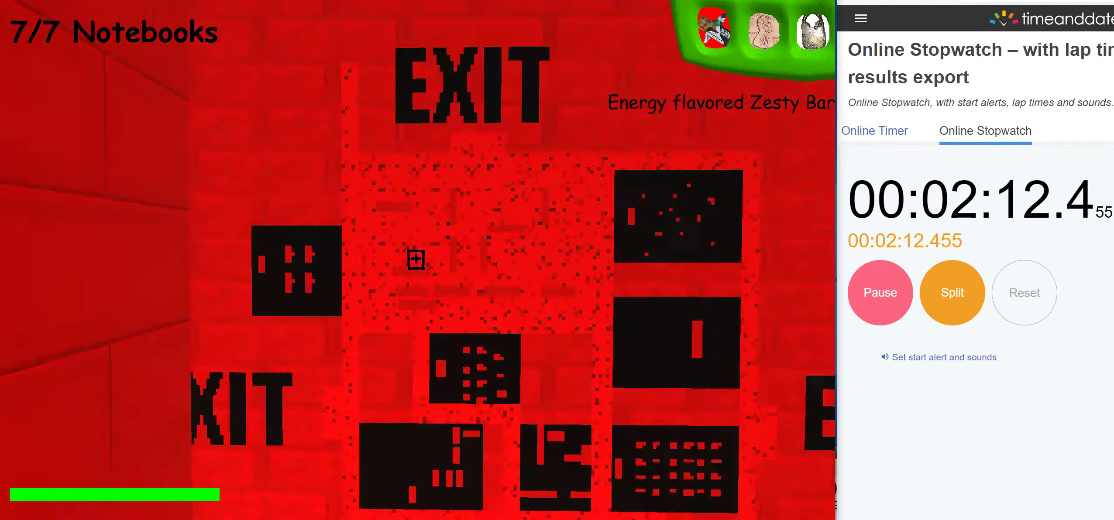
- Run back through the red and white corridors to the EXIT, then out onto the snowy grounds
key("w")
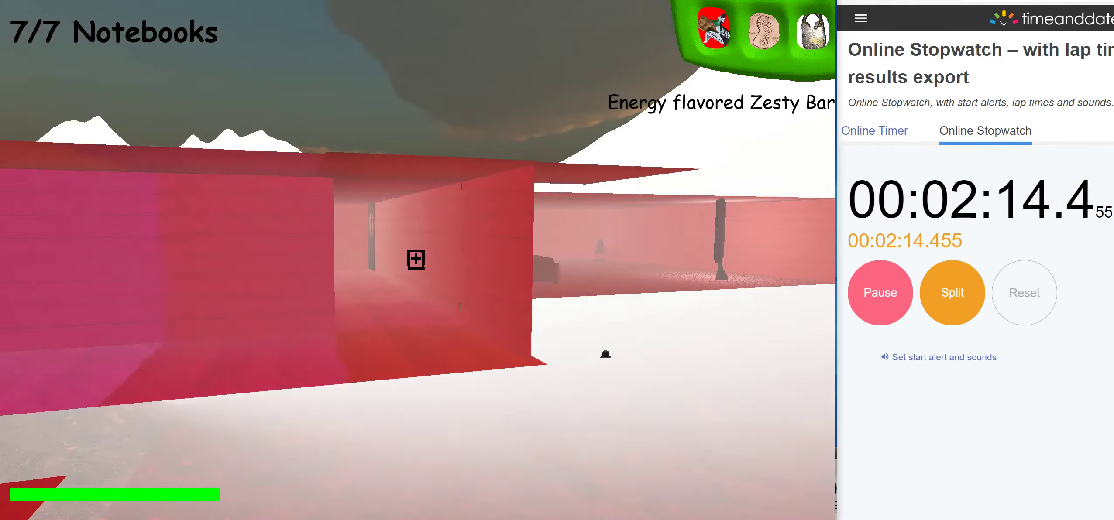
key("w")
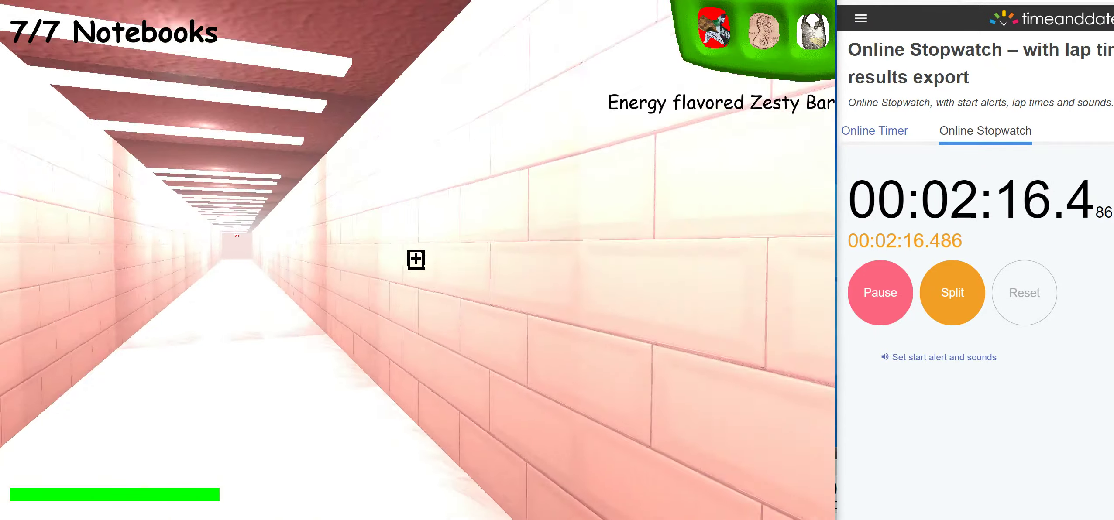
key("w")
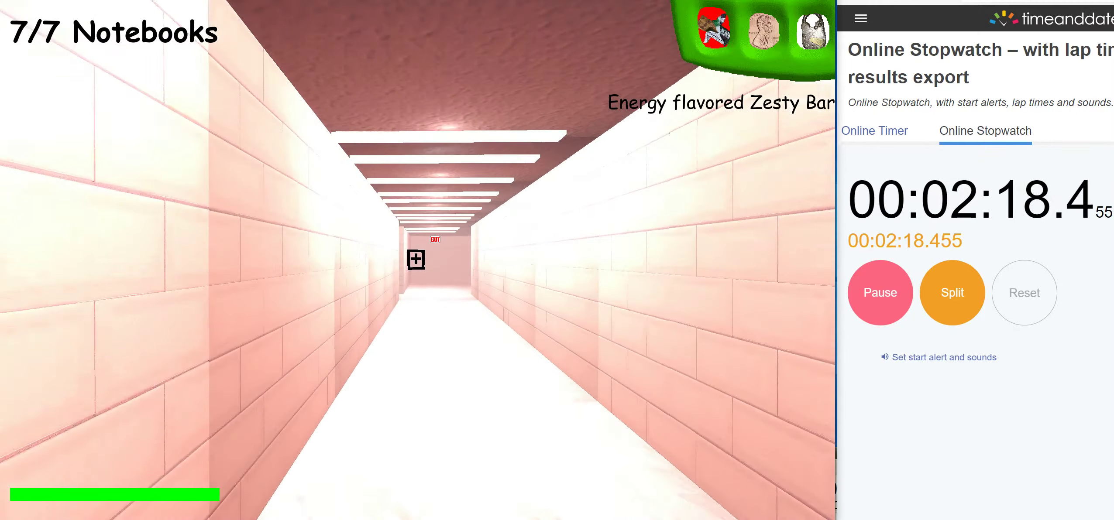
key("w")
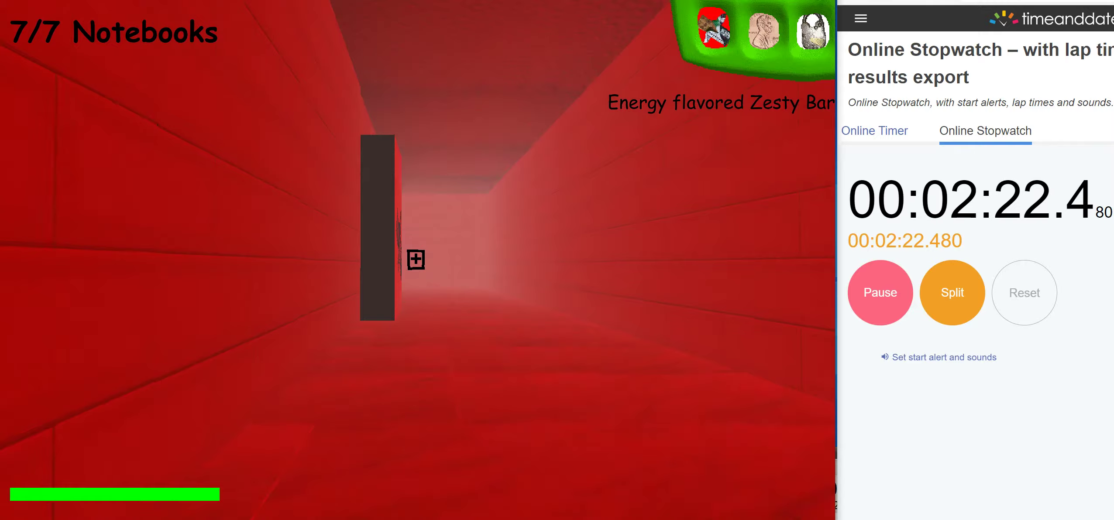
key("w")
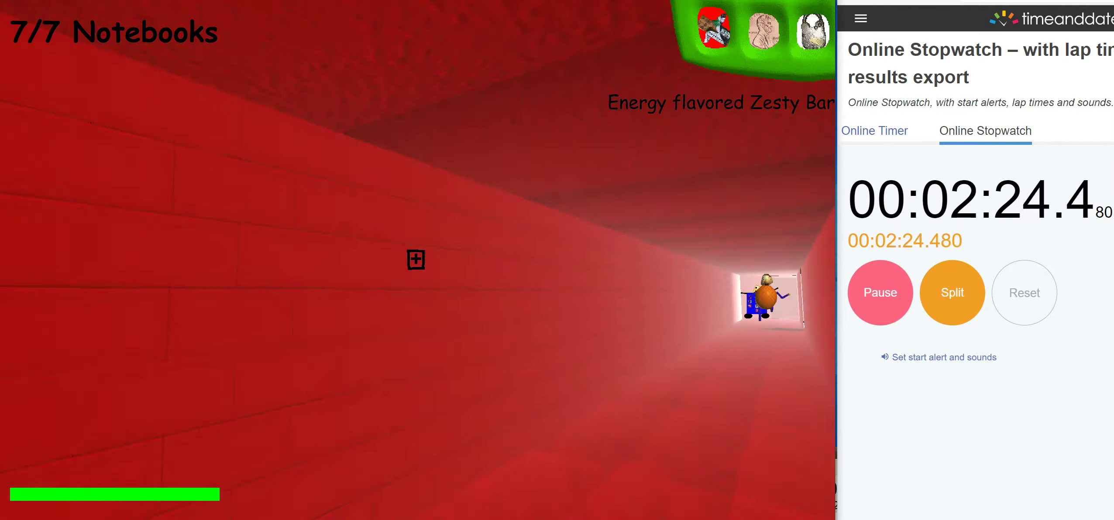
key("w")
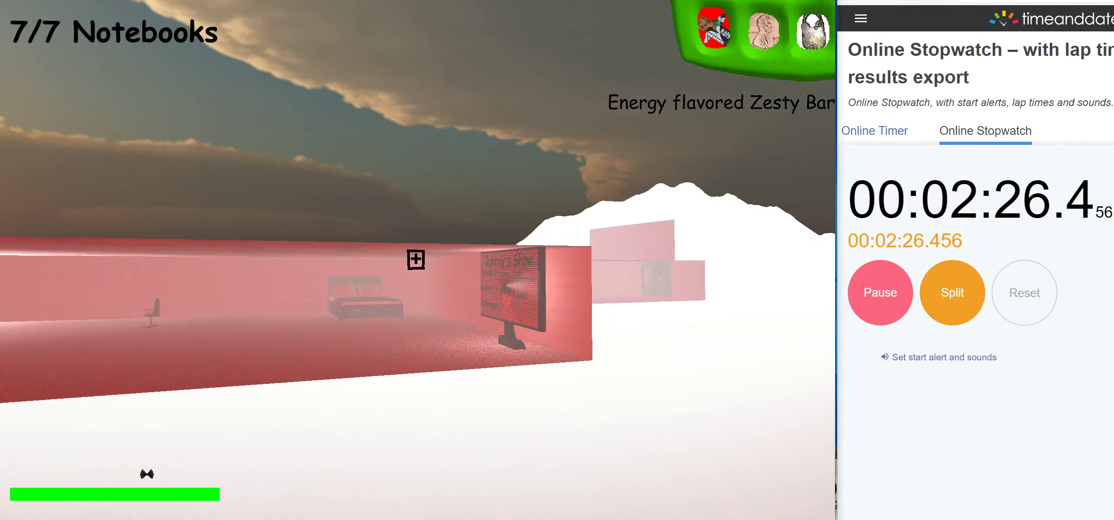
key("w")
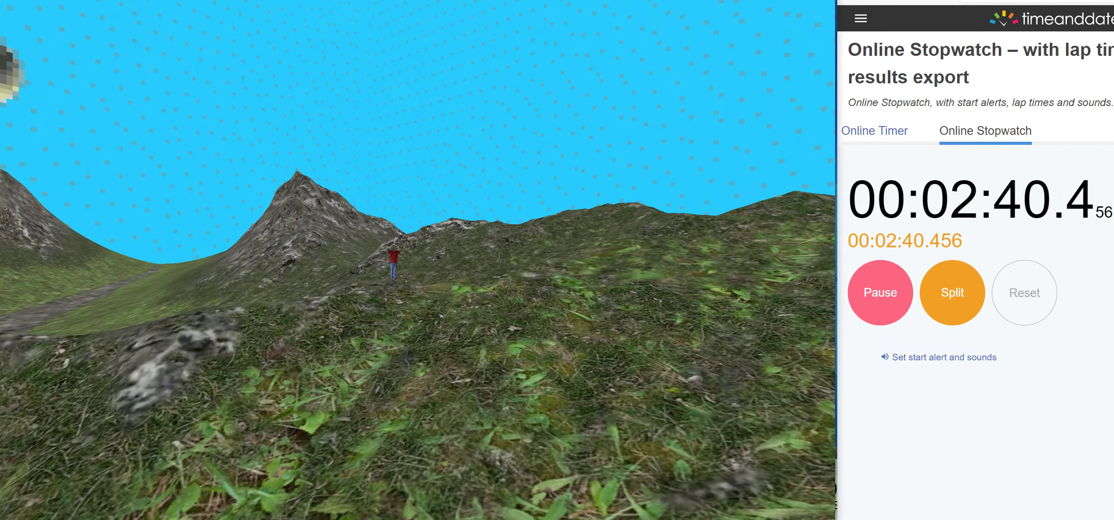
- Open the mod menu with Tab at the grassy hillside ending
key("Tab")
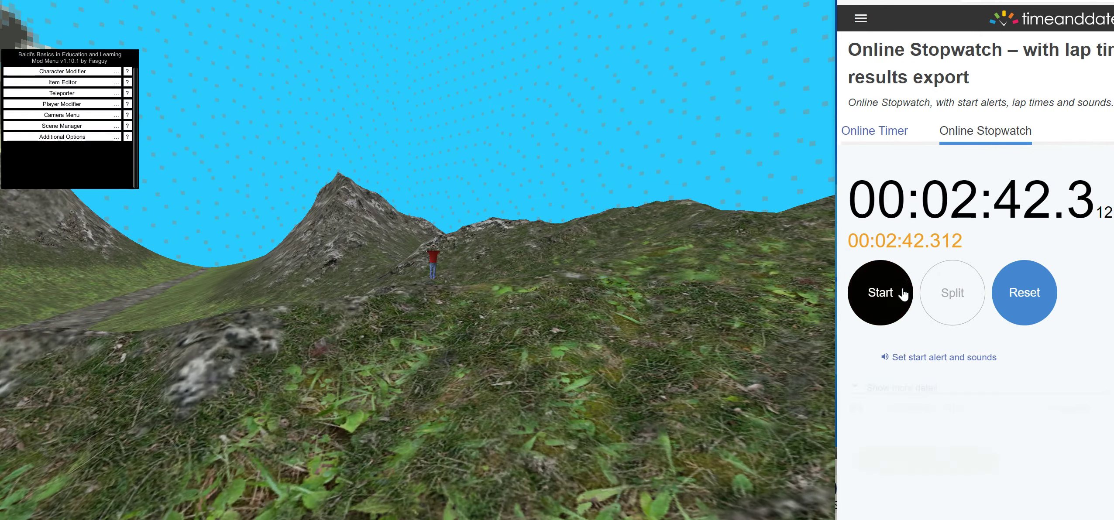